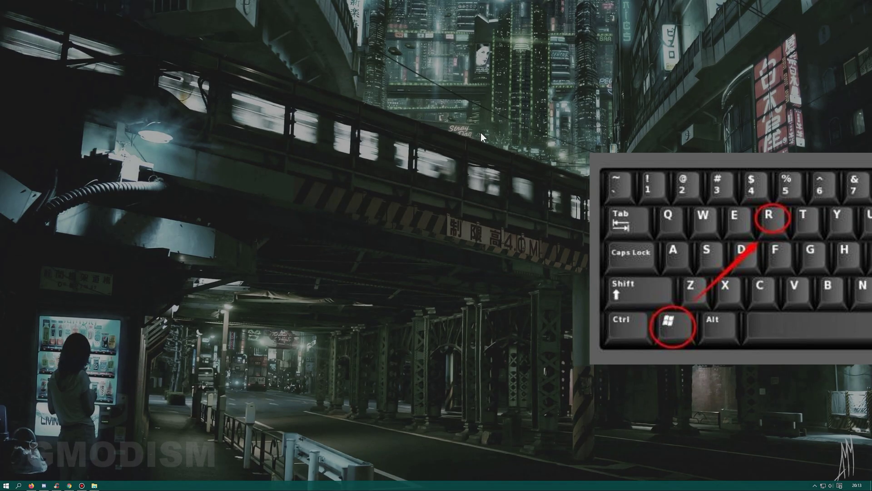
Run diskmgmt.msc from the Run dialog to launch Disk Management
key(super+r)
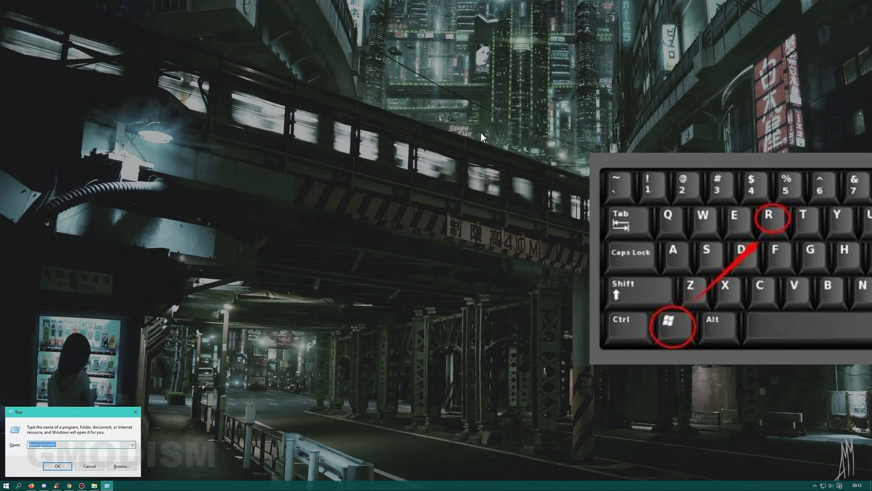
text(diskmgmt.msc)
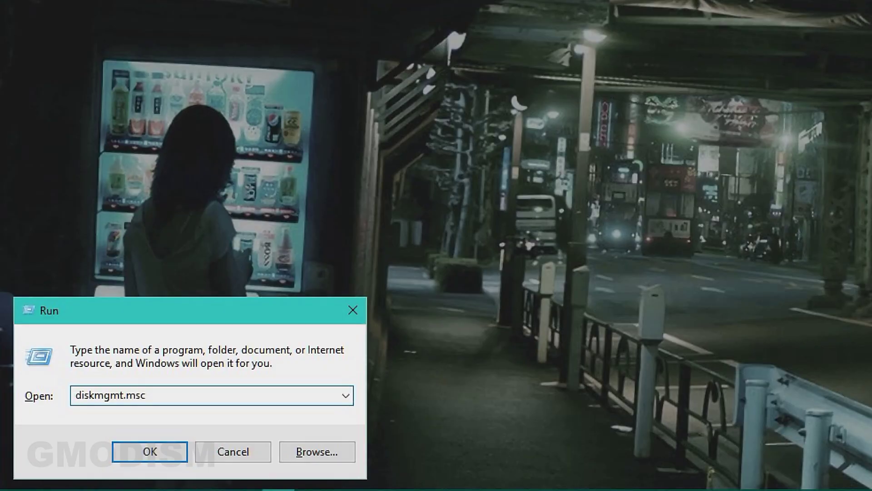
key(Right)
key(Right)
key(Right)
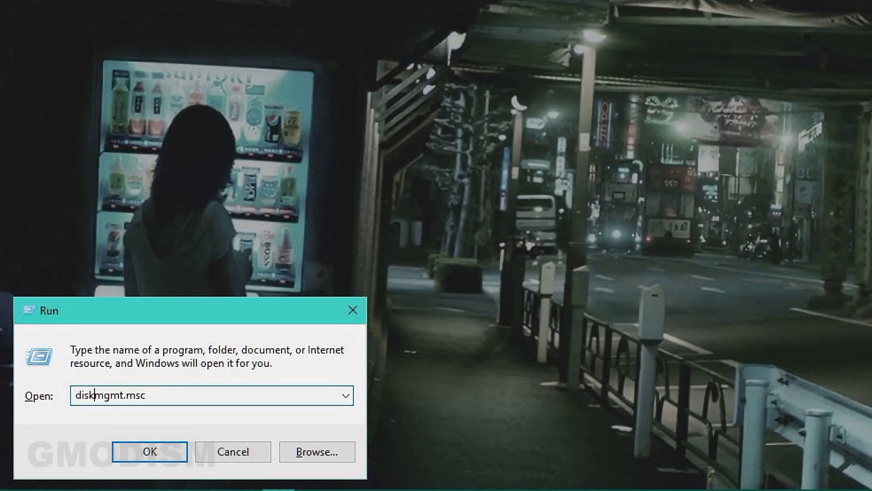
key(Right)
key(Right)
key(Right)
key(Right)
key(Right)
key(Right)
key(Right)
key(Right)
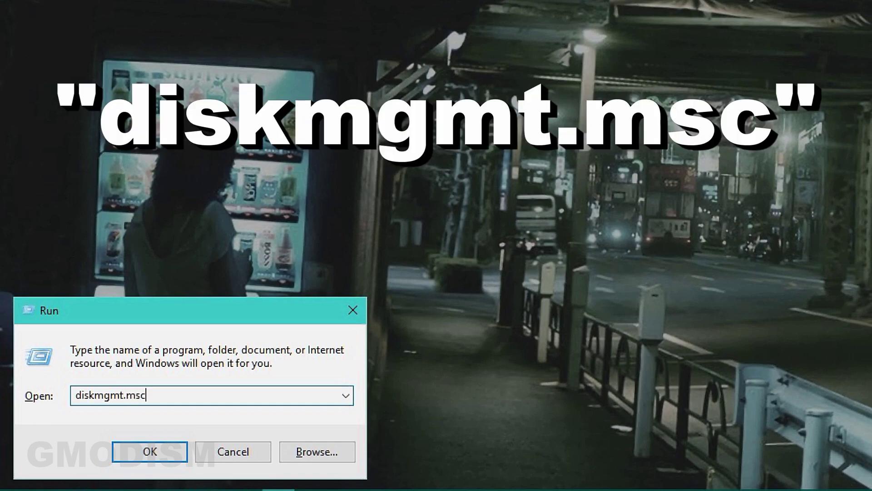
key(Return)
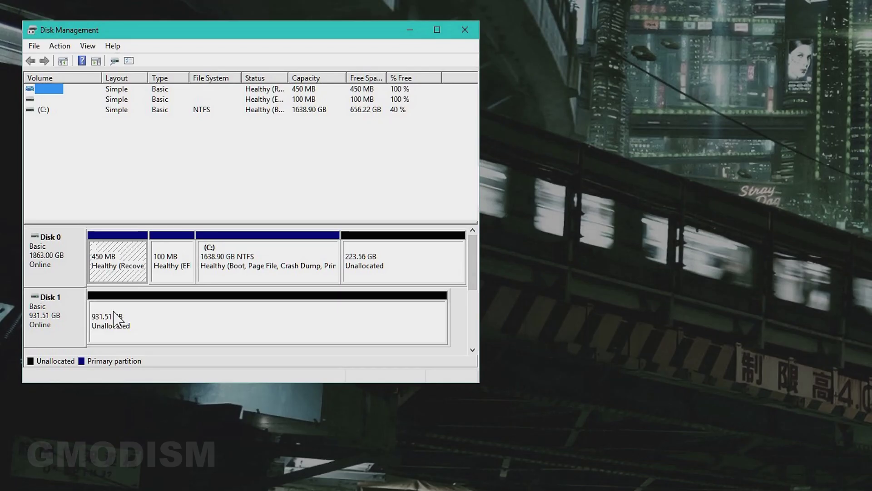
click(114, 320)
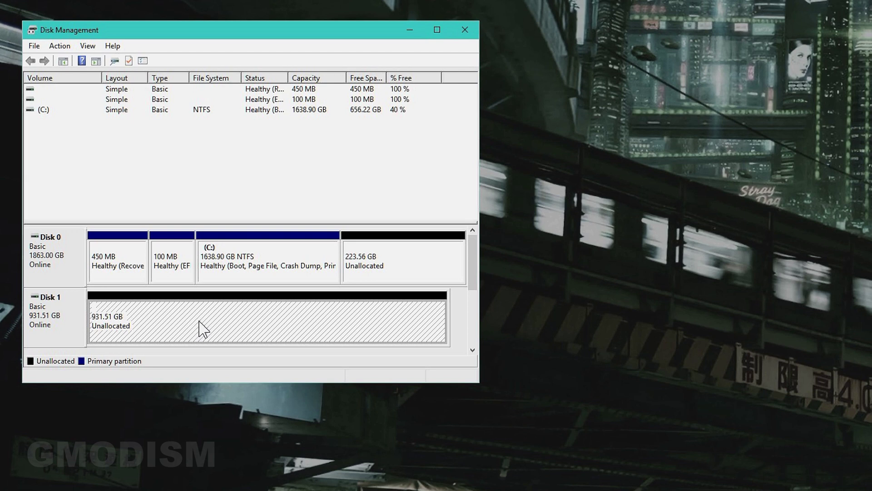
click(366, 188)
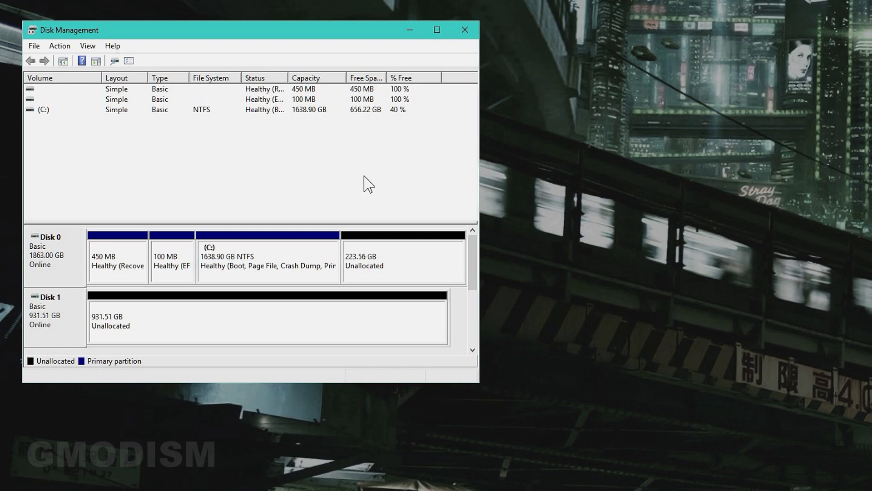
click(265, 320)
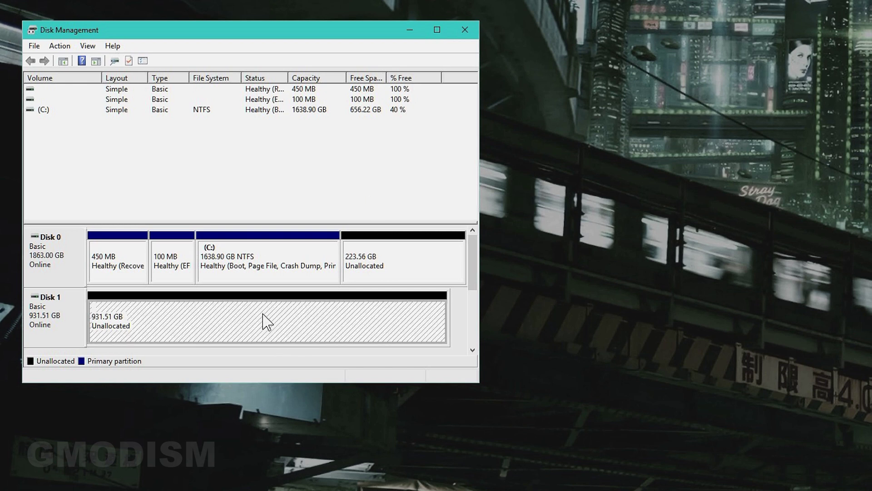
right_click(264, 319)
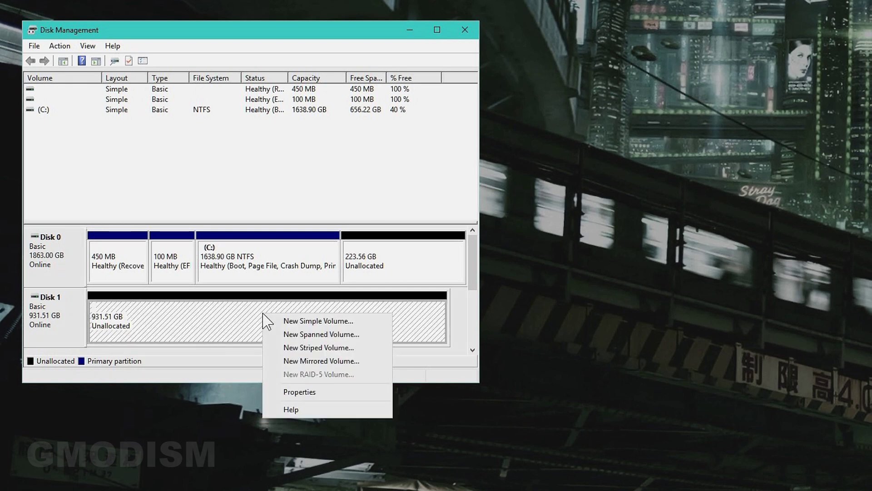
Start the New Simple Volume Wizard on Disk 1's unallocated space and pass the welcome page
click(320, 321)
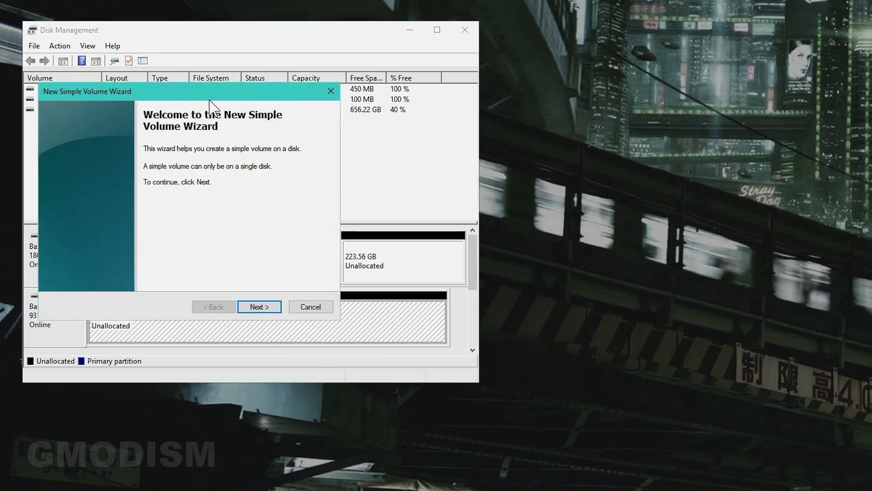
mouse_move(210, 100)
mouse_down()
mouse_move(795, 140)
mouse_move(723, 214)
mouse_up()
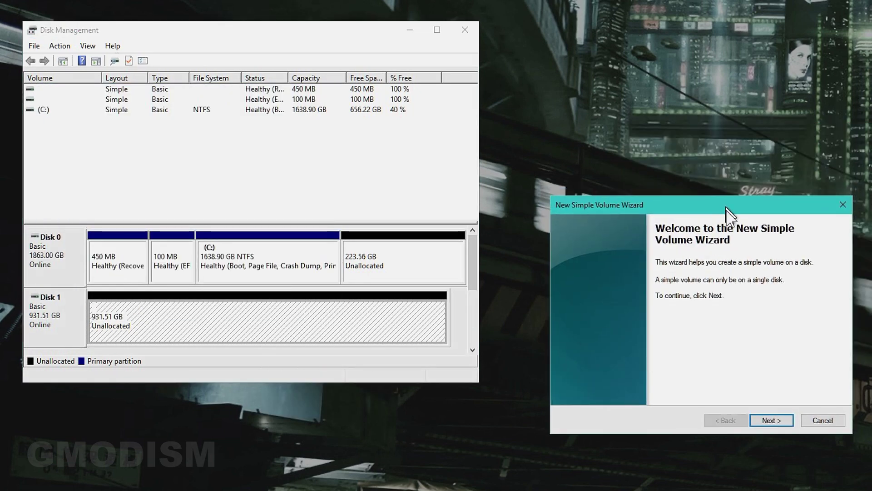
click(784, 421)
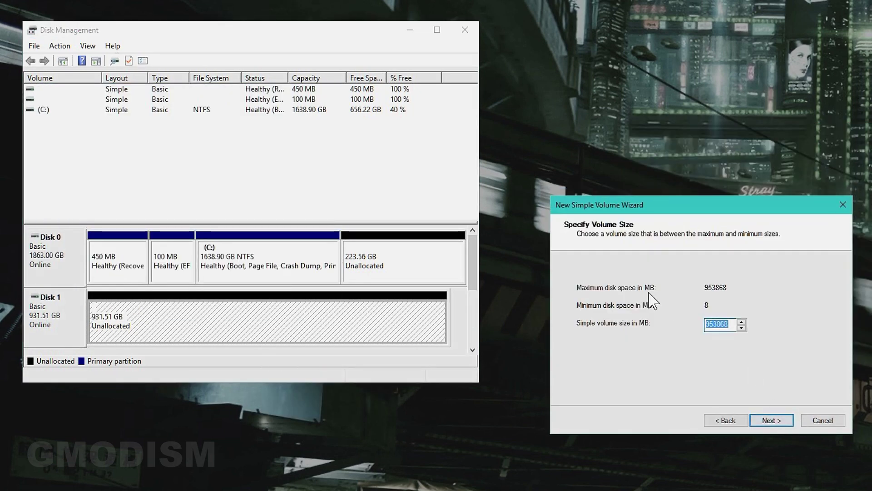
Nudge the volume size and return it to the full 953868 MB maximum
click(742, 328)
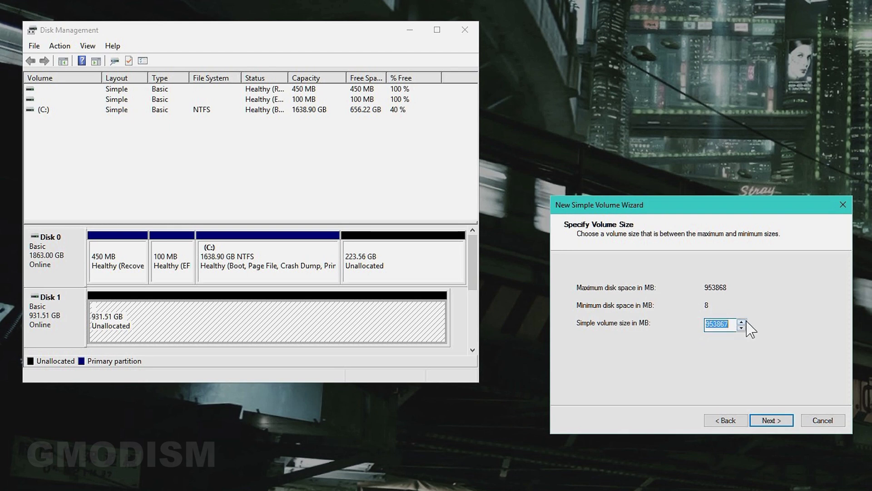
click(741, 326)
click(735, 325)
click(741, 325)
Accept the full size, assign drive letter X and continue to the formatting settings
click(775, 421)
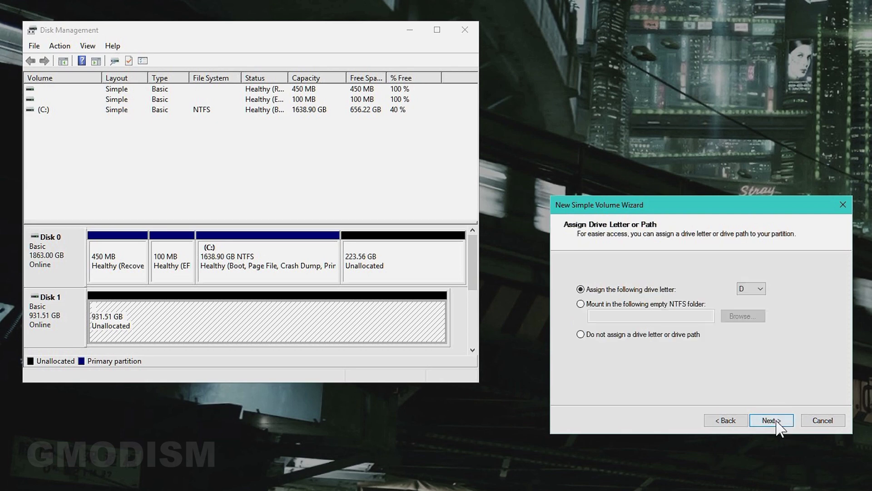
click(764, 292)
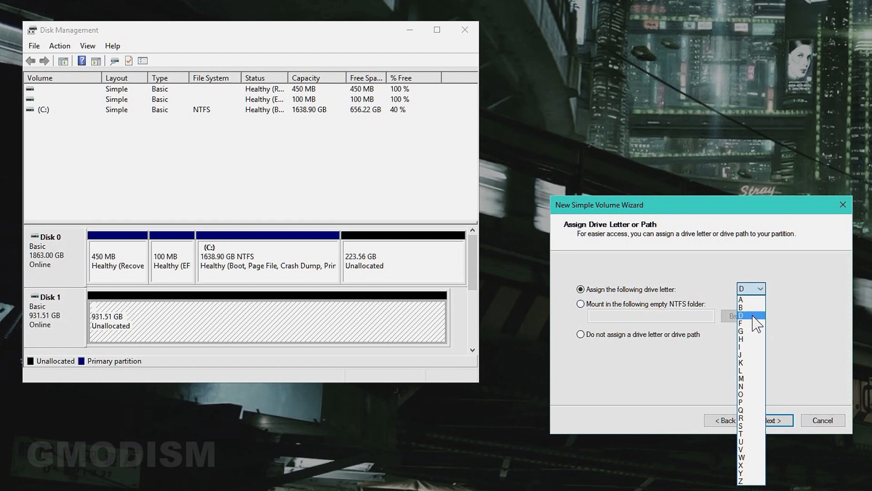
click(751, 464)
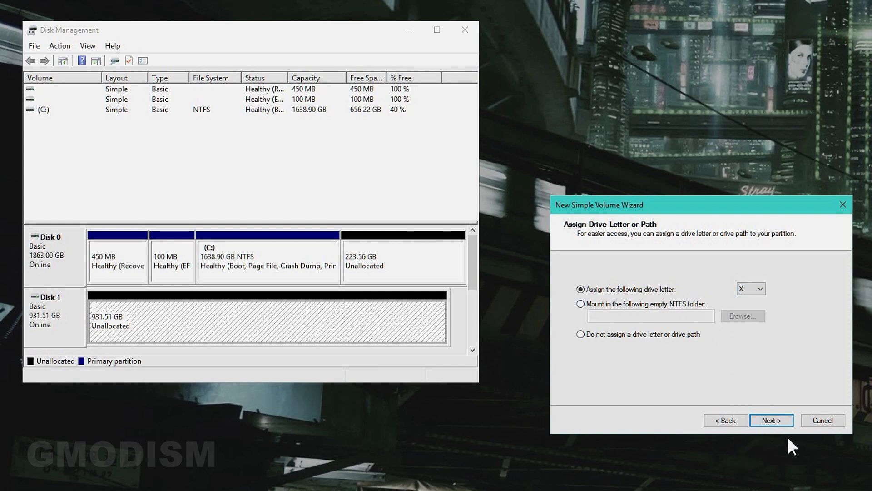
click(756, 420)
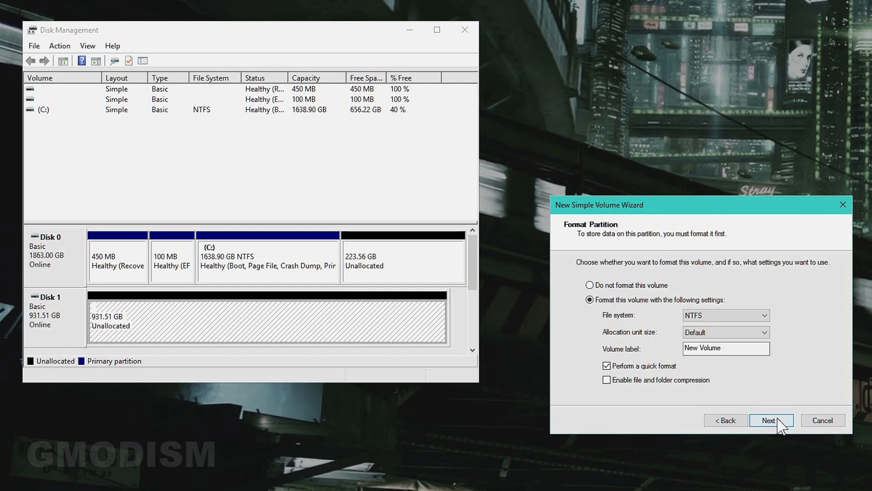
Try exFAT in the File system list, then settle on NTFS for the new volume
click(716, 321)
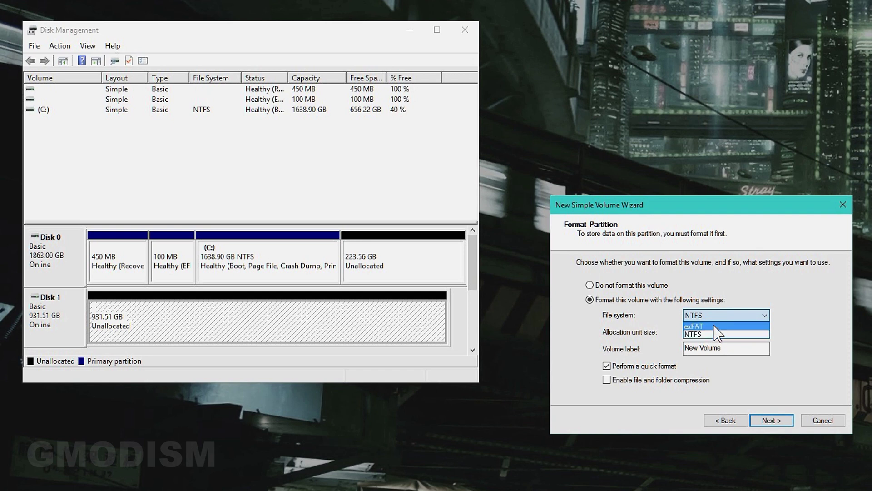
click(710, 327)
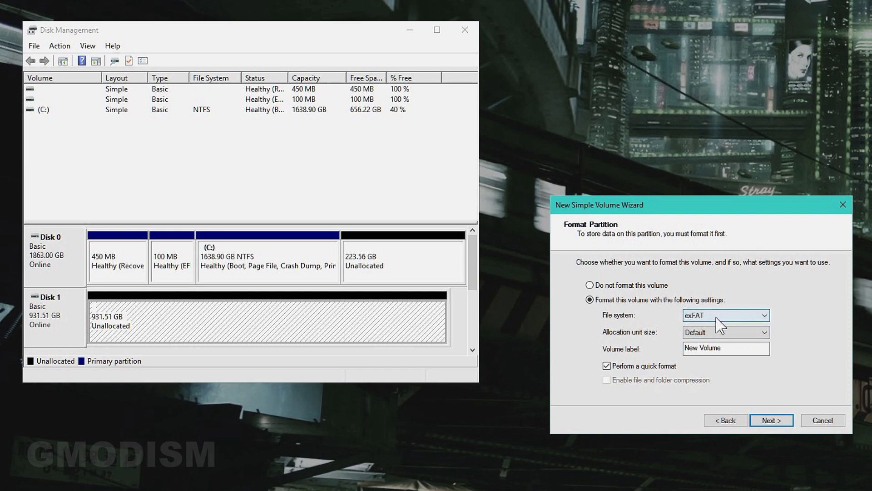
click(709, 318)
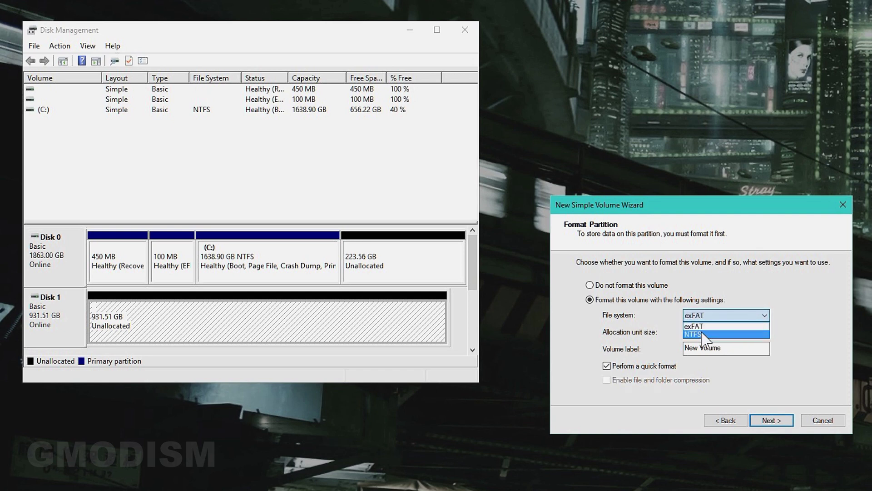
click(718, 335)
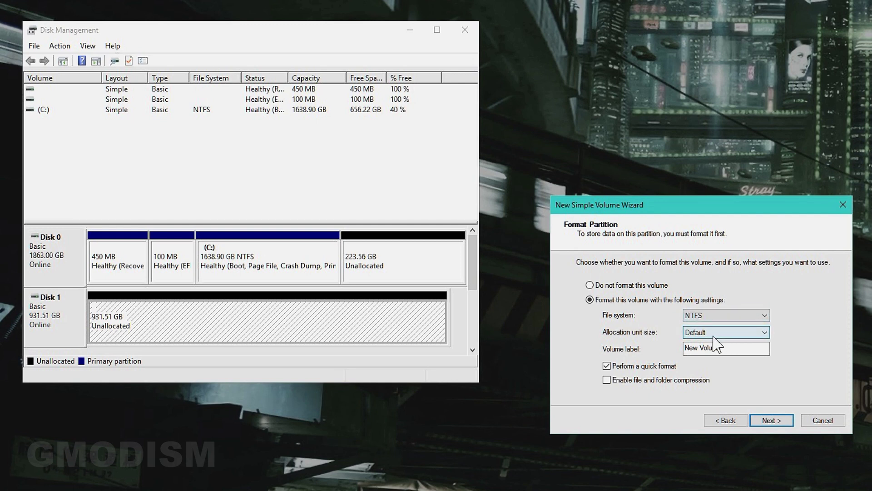
Try allocation unit sizes 4096 and Default, then set it to 64K
click(716, 335)
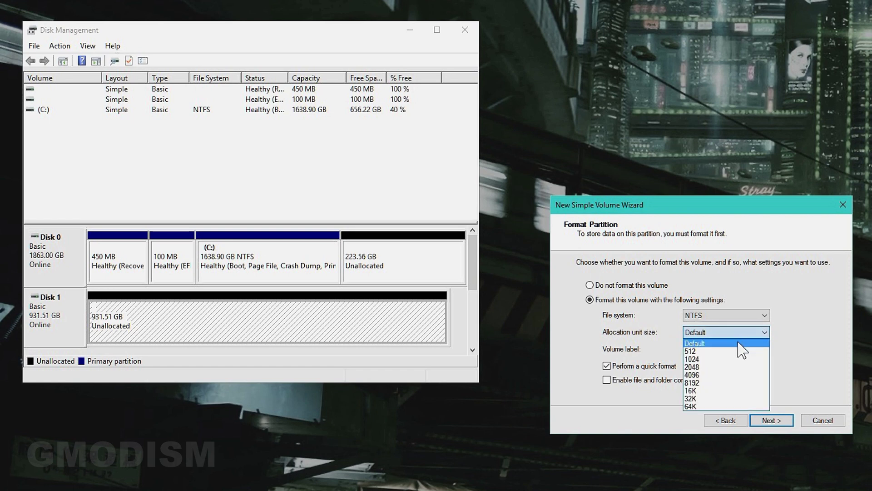
click(704, 374)
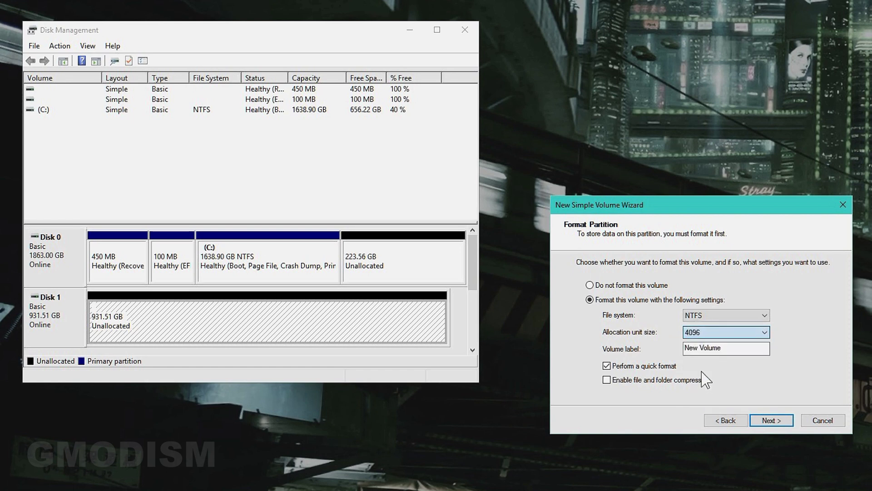
click(715, 341)
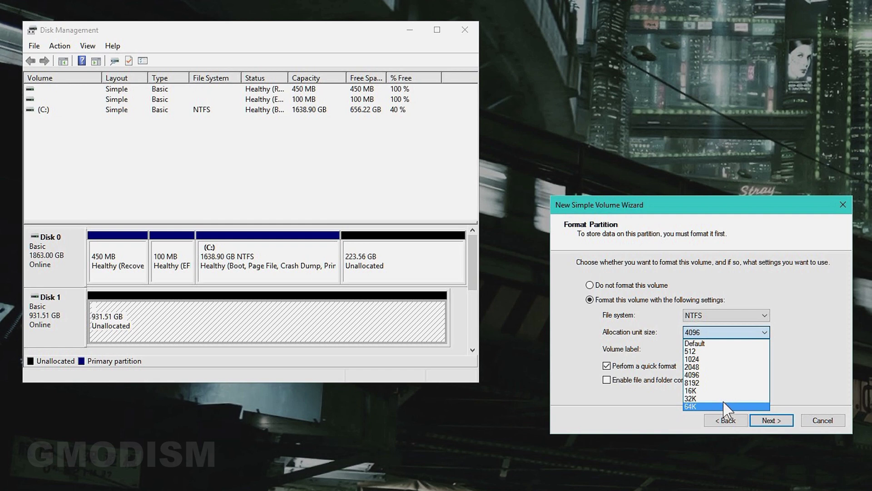
click(717, 343)
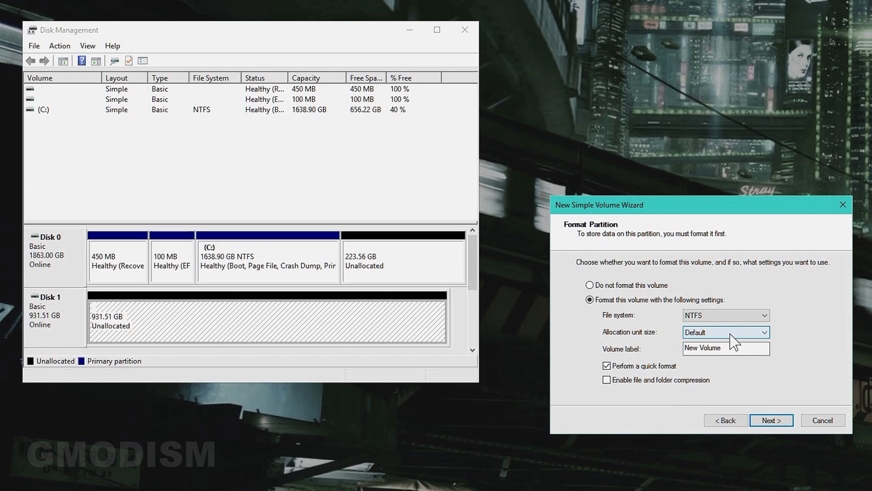
click(731, 334)
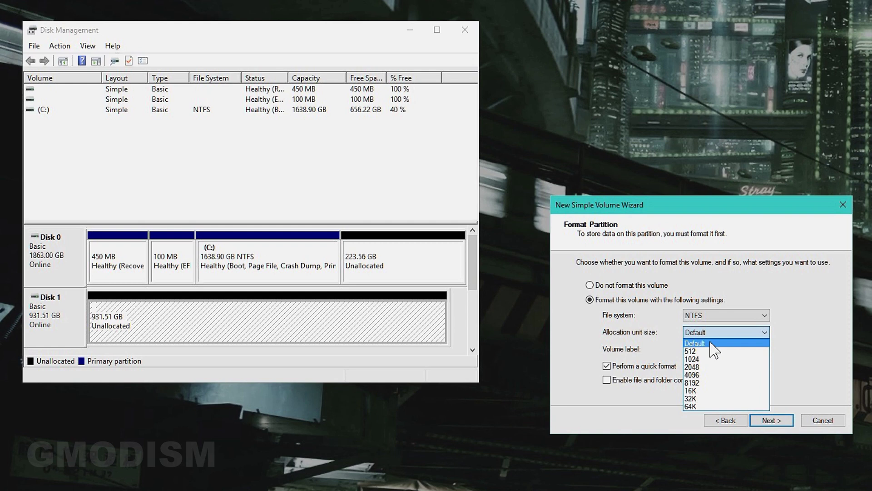
click(695, 406)
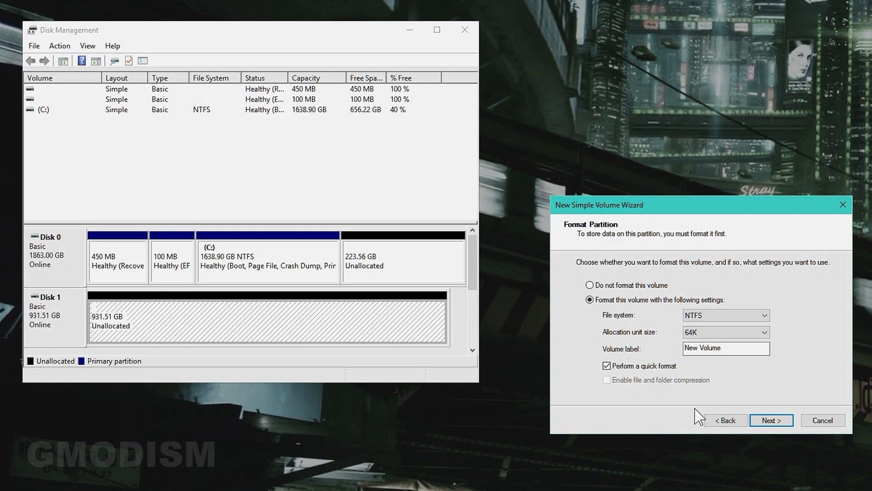
Replace the 'New Volume' label with Gömman and finish creating the volume as X:
click(742, 348)
drag(742, 348, 683, 348)
text(Gomman)
click(607, 367)
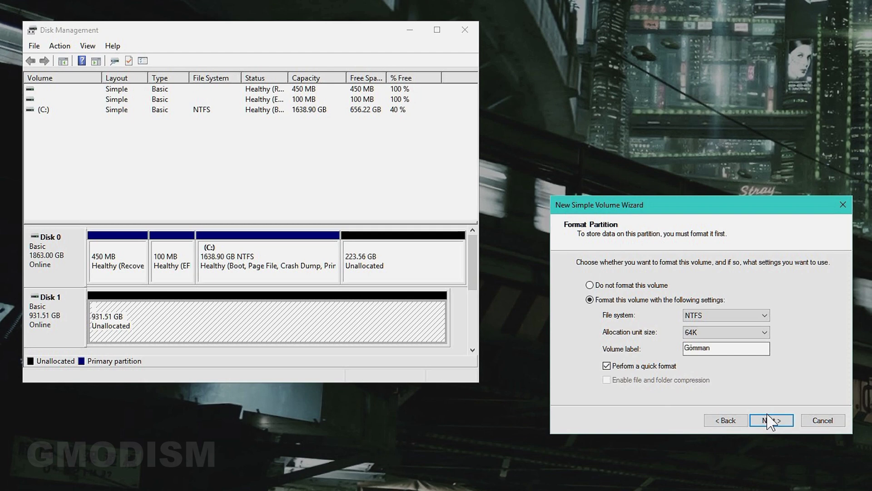
click(777, 423)
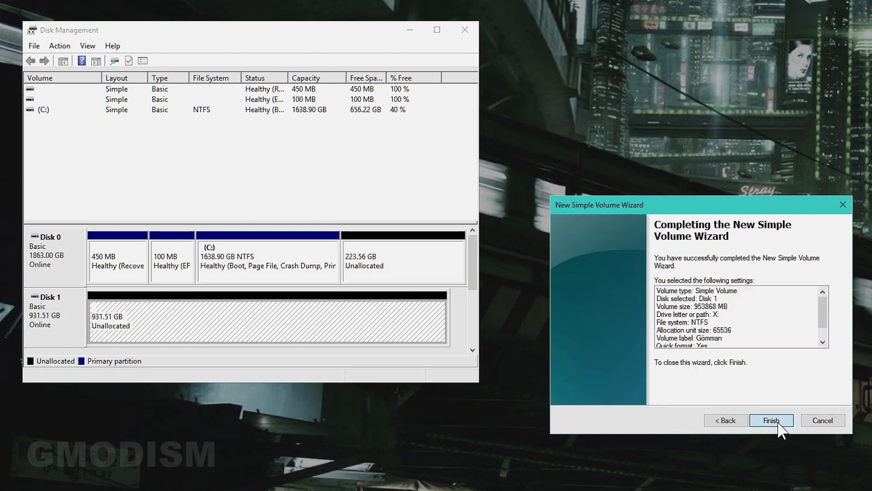
click(771, 421)
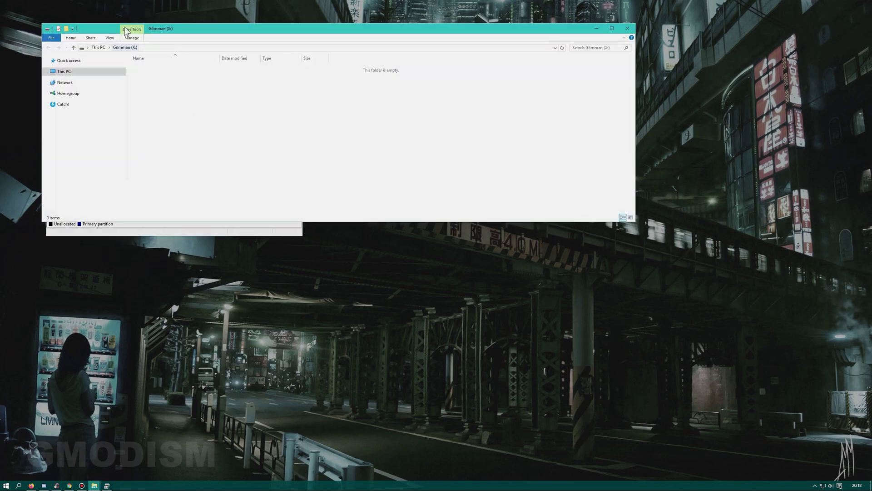
Open Gömman (X:) from This PC and create a folder named asdfasd
click(99, 48)
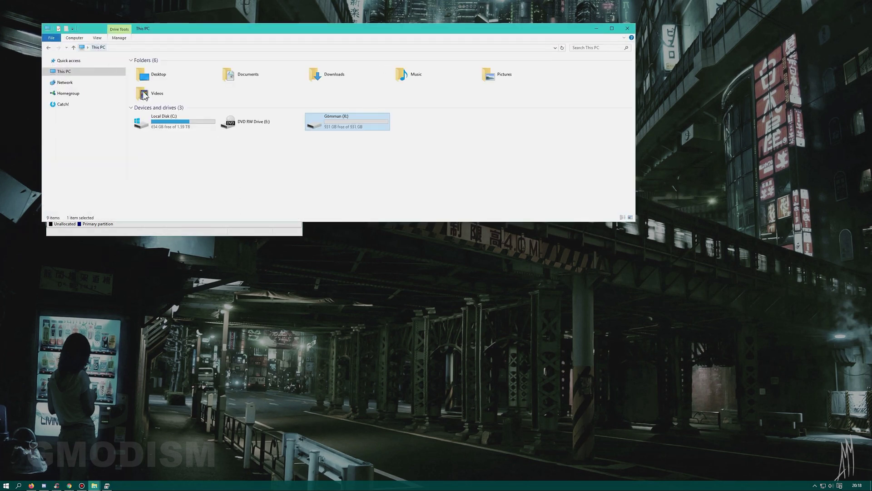
double_click(349, 127)
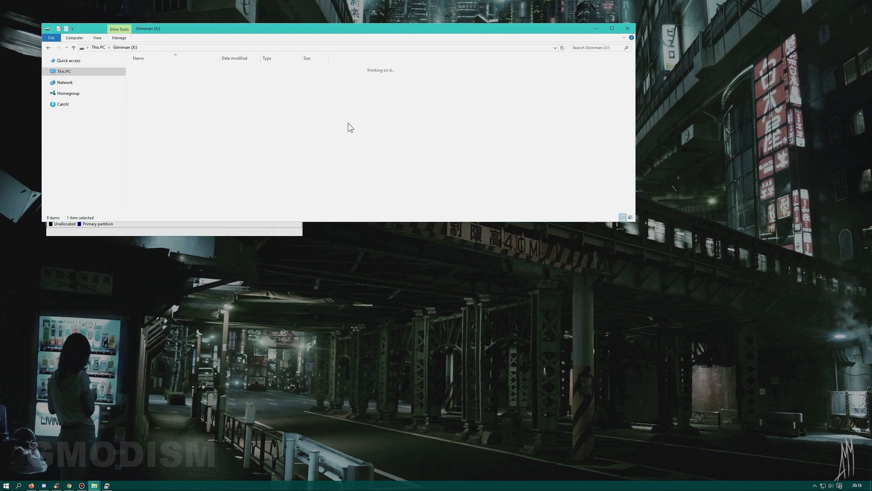
right_click(270, 90)
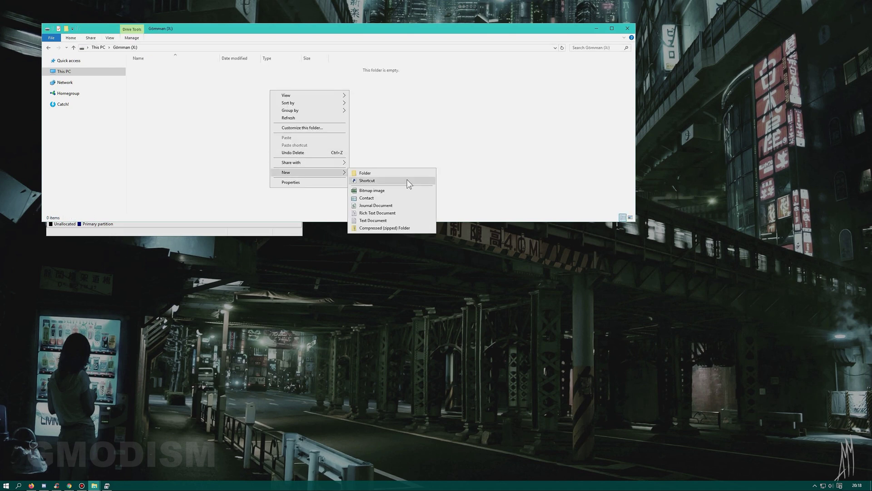
click(386, 179)
text(asdfasd)
key(Return)
key(Return)
Create a text file asdasd.txt inside asdfasd and open it for editing
right_click(313, 137)
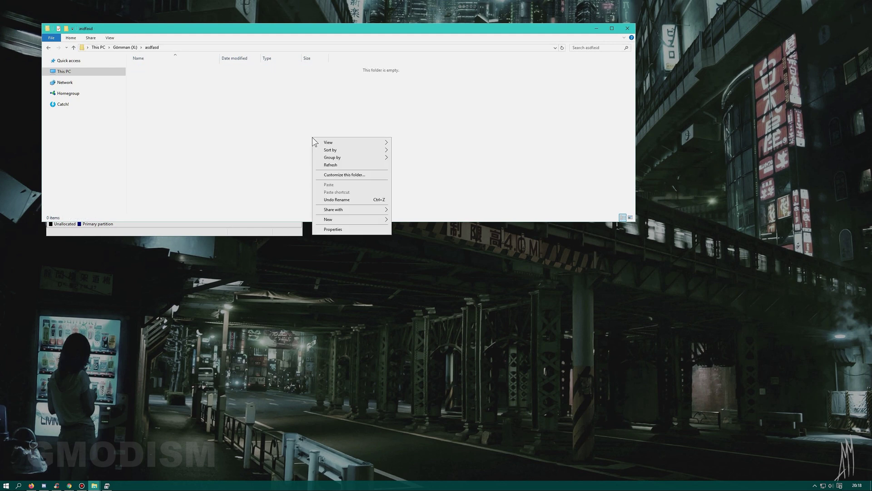
mouse_move(351, 219)
click(425, 266)
text(asdasd.txt)
click(214, 110)
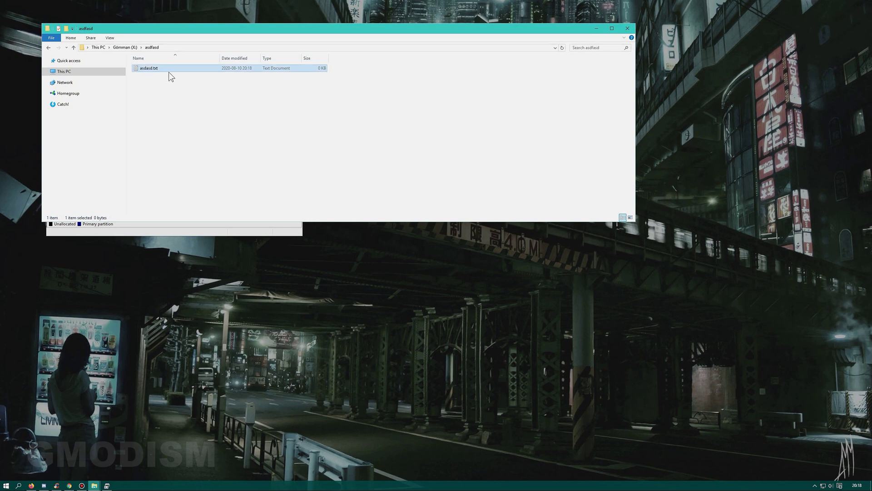
double_click(207, 70)
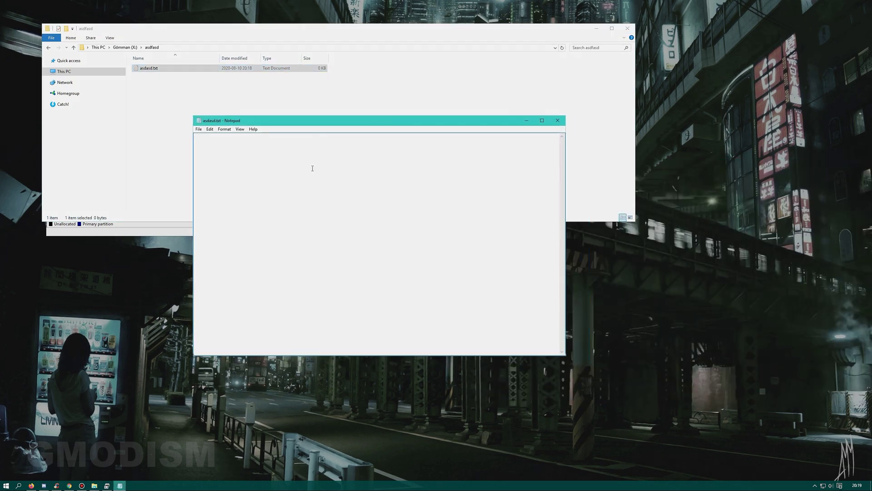
text(Subs)
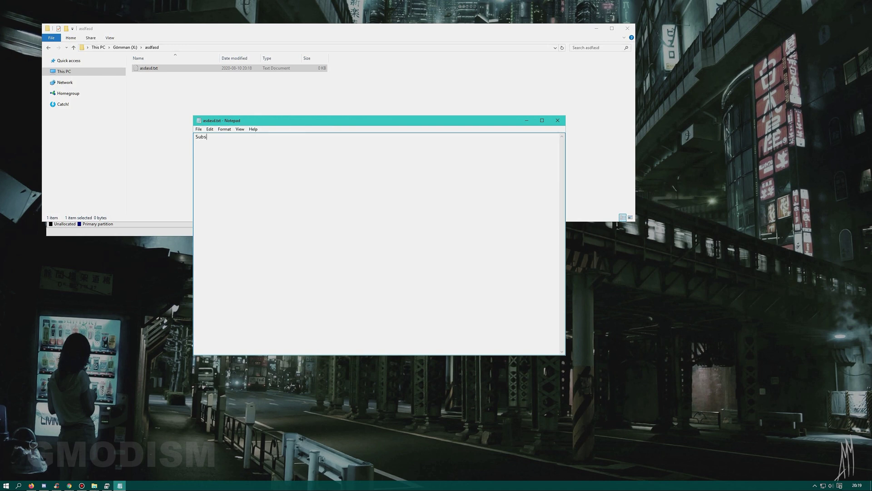
text(cribe to )
text(GMODISM!!!!!)
Save 'Subscribe to GMODISM!!!!!' into asdasd.txt and close Notepad
key(ctrl+s)
click(557, 120)
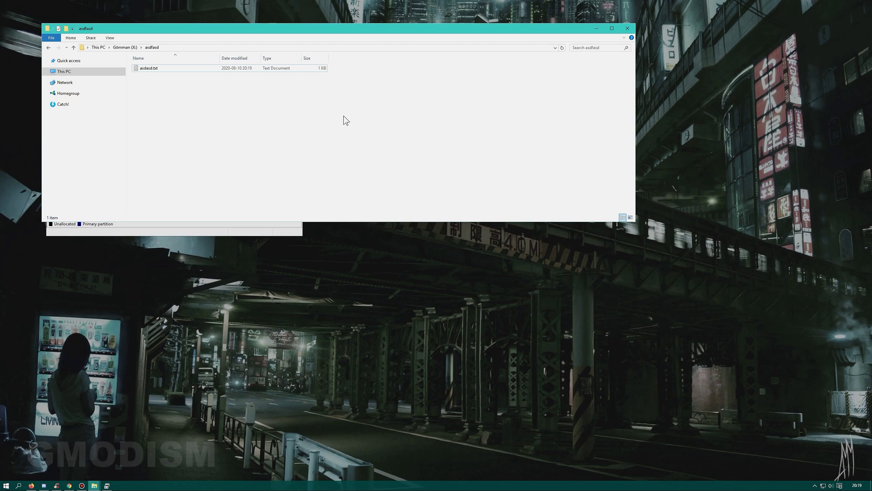